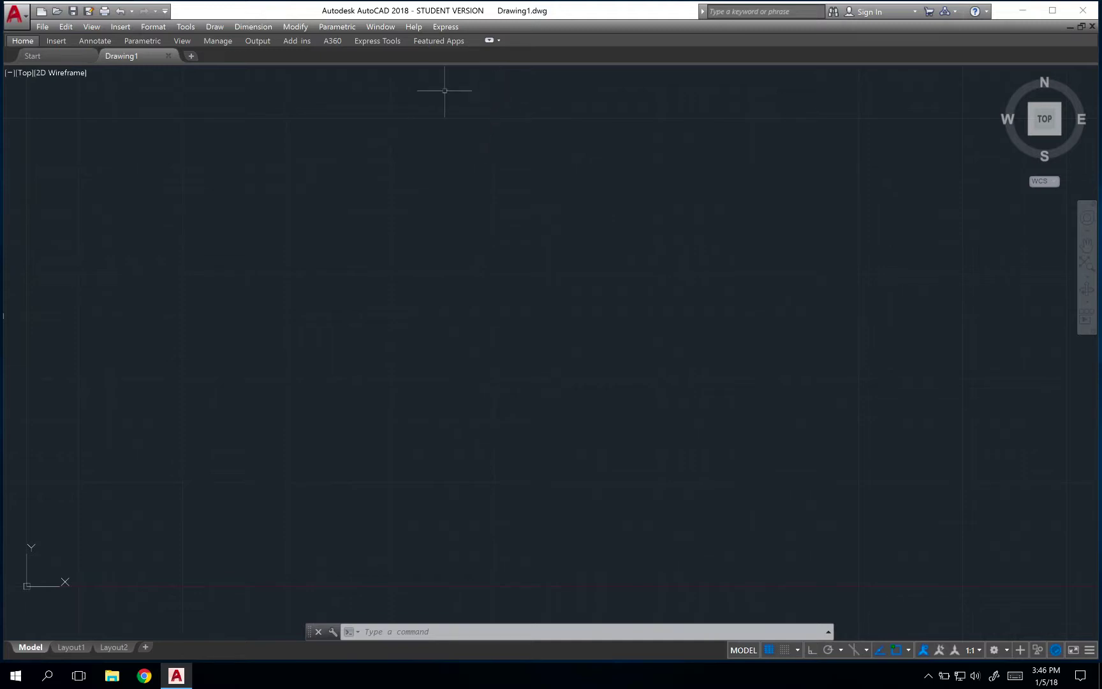
{"action": "left_click", "coordinate": [56, 41]}
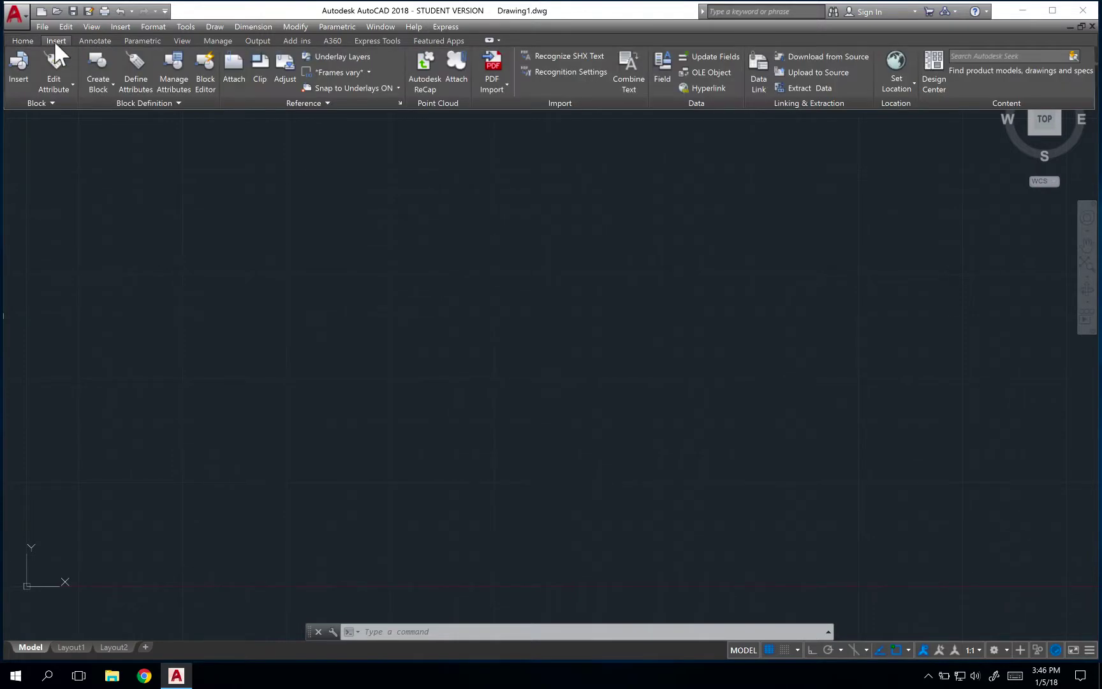
{"action": "left_click", "coordinate": [29, 40]}
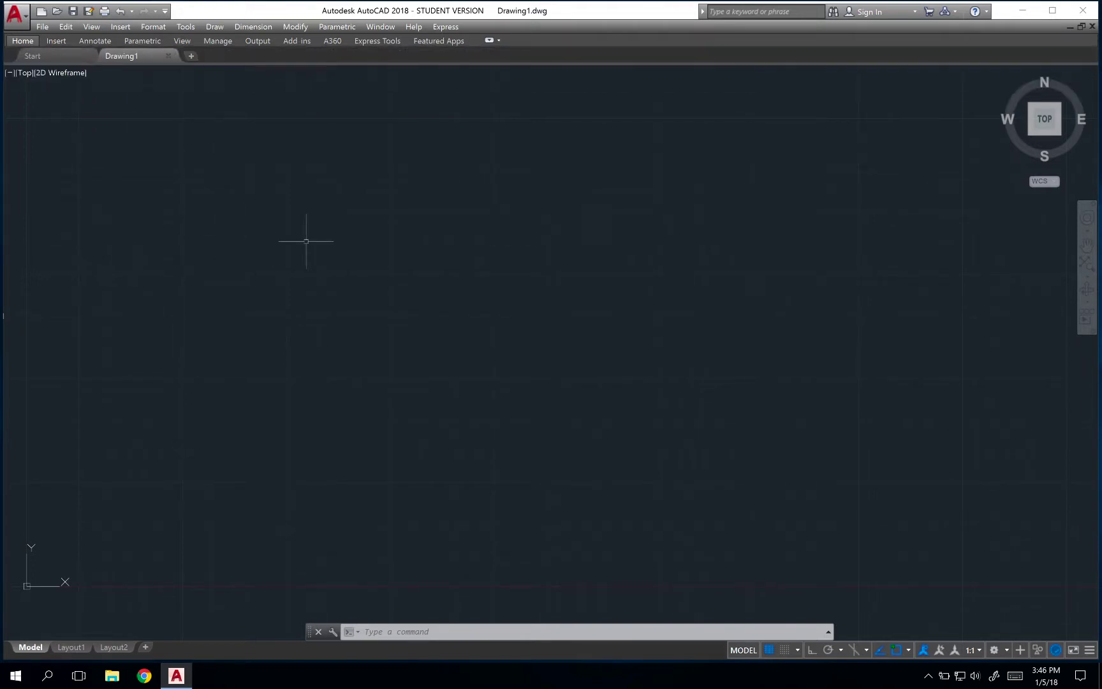
Hide the ribbon with RIBBONCLOSE and bring it back with the RIBBON command
{"action": "type", "text": "ribbonclose"}
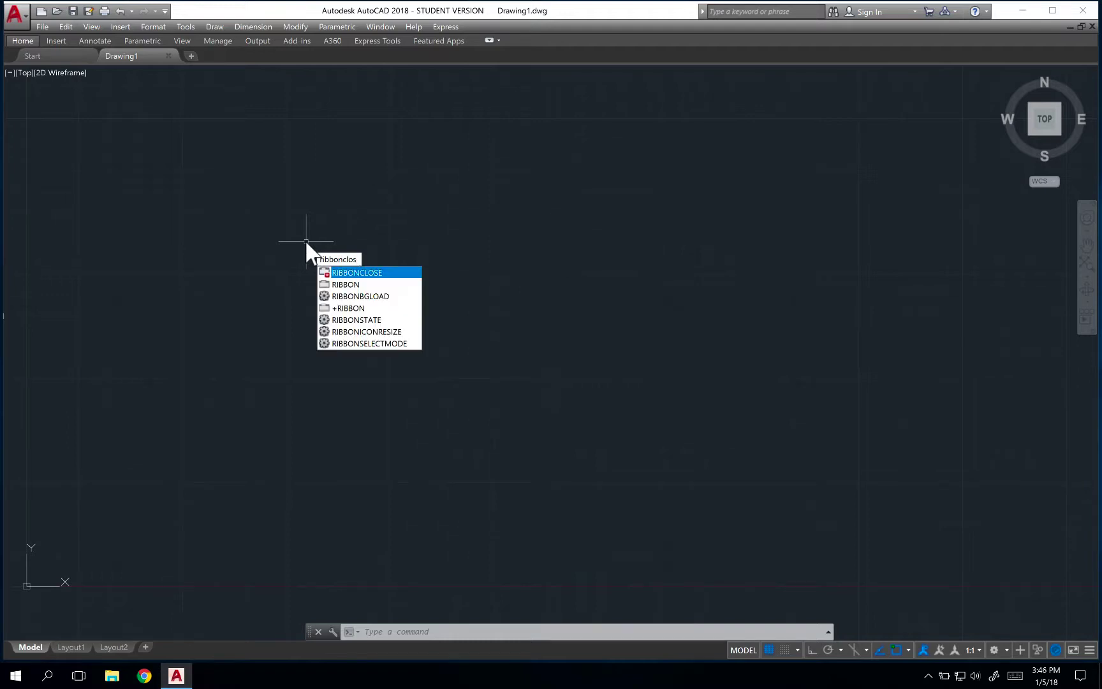
{"action": "key", "text": "Return"}
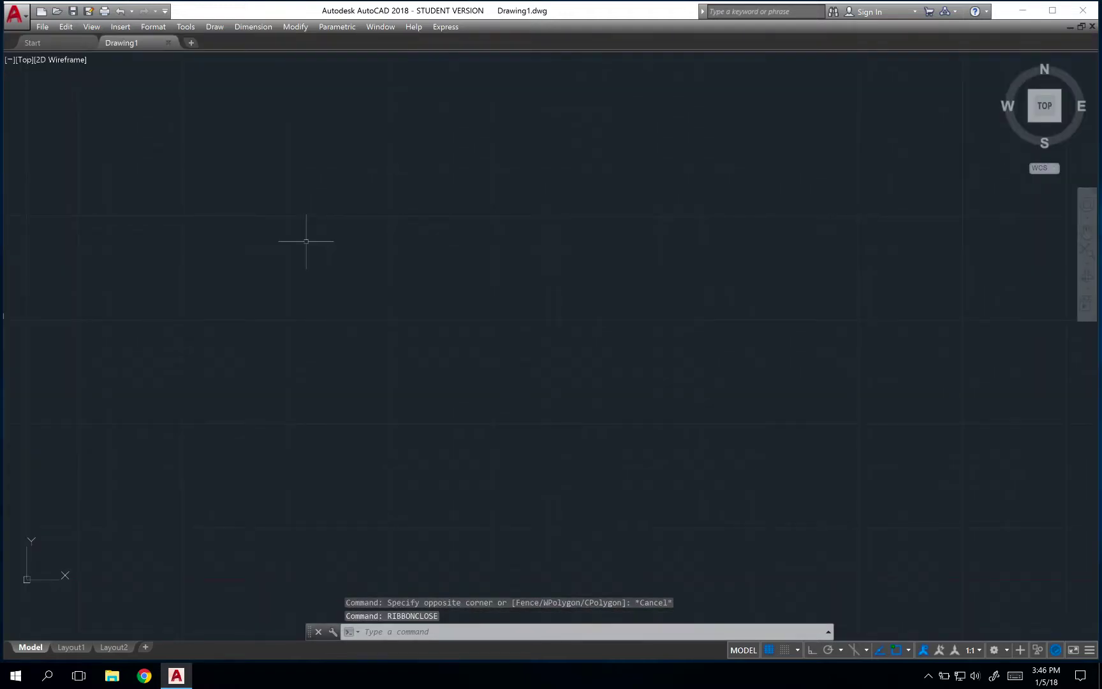
{"action": "type", "text": "ribbon"}
{"action": "key", "text": "Return"}
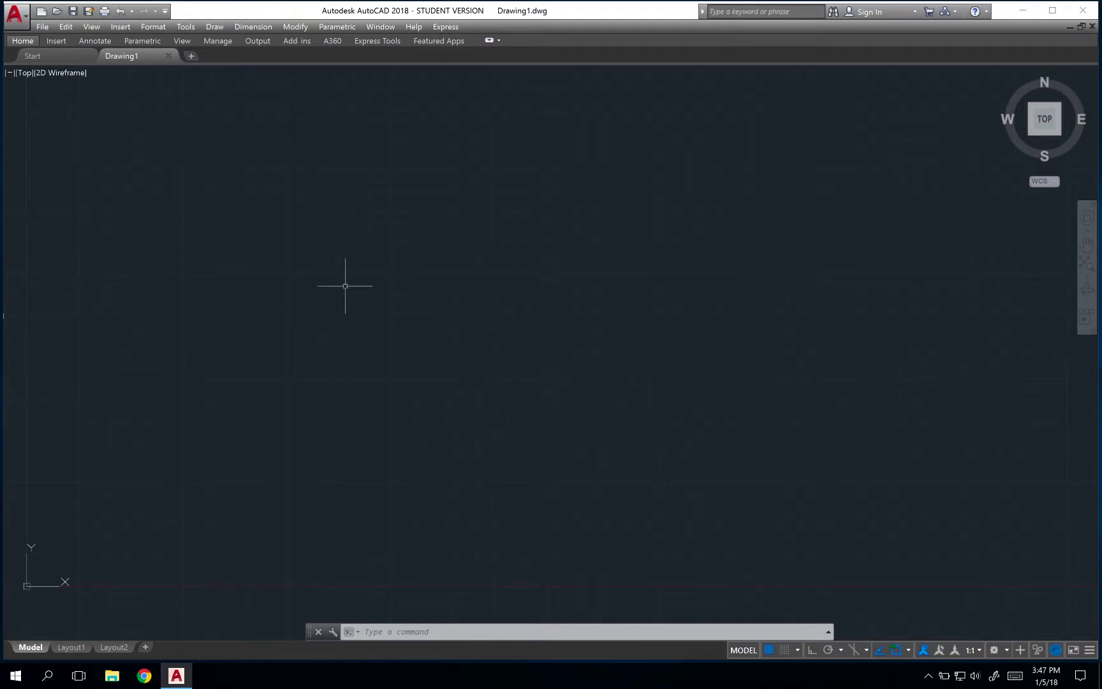
Hide the menu bar with the MENUBAR variable and show it again by setting MENUBAR to 1
{"action": "type", "text": "menubar"}
{"action": "key", "text": "Return"}
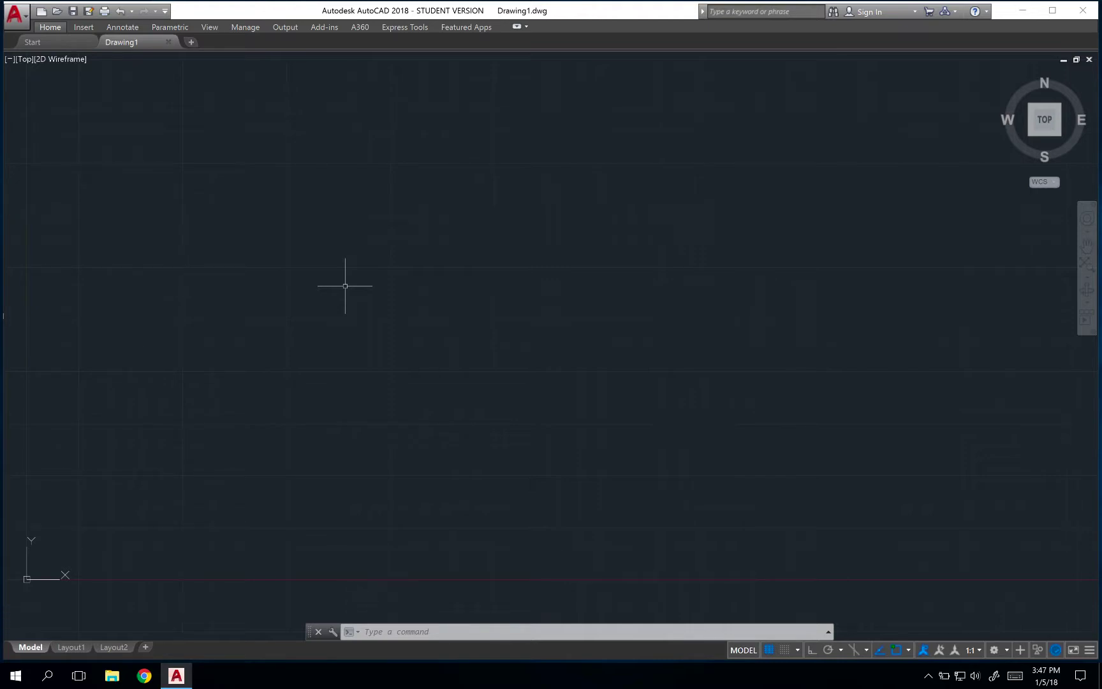
{"action": "type", "text": "menubar"}
{"action": "key", "text": "Return"}
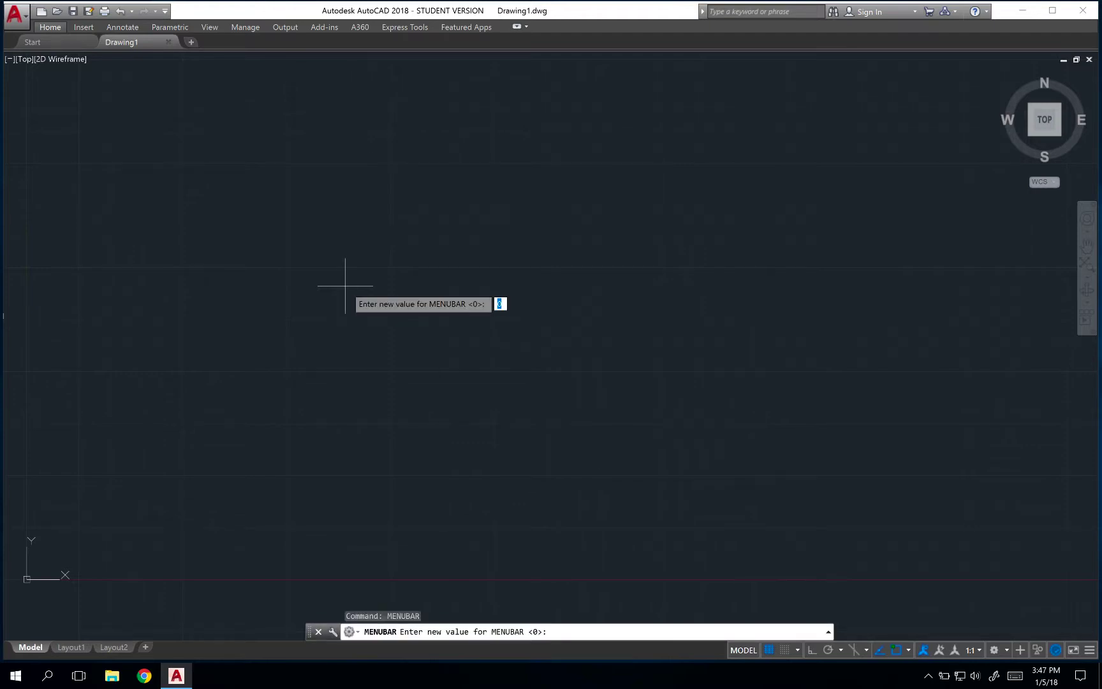
{"action": "type", "text": "1"}
{"action": "key", "text": "Return"}
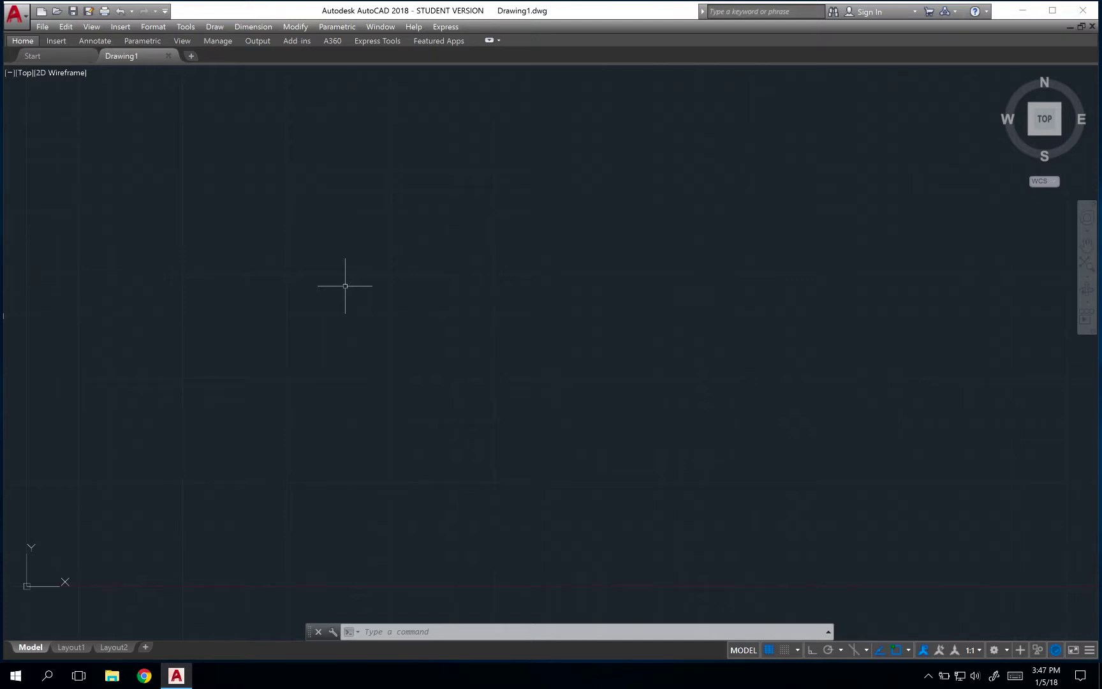
Show the viewports toolbar using the -TOOLBAR command and dock it above the drawing area
{"action": "type", "text": "-TOOLBAR"}
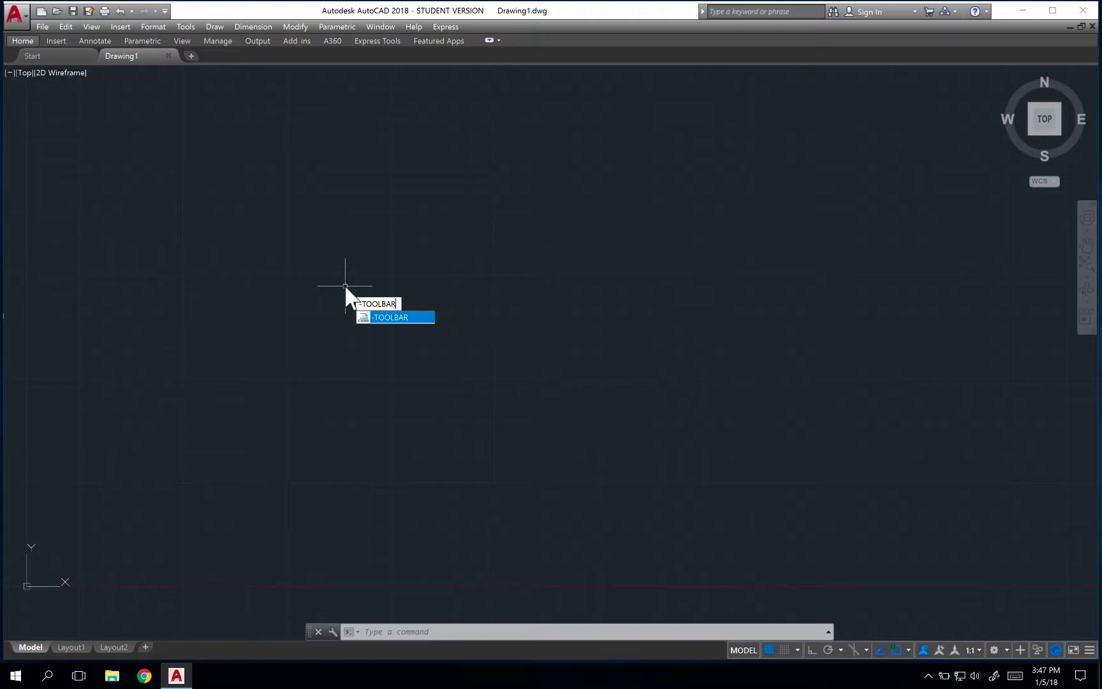
{"action": "key", "text": "Return"}
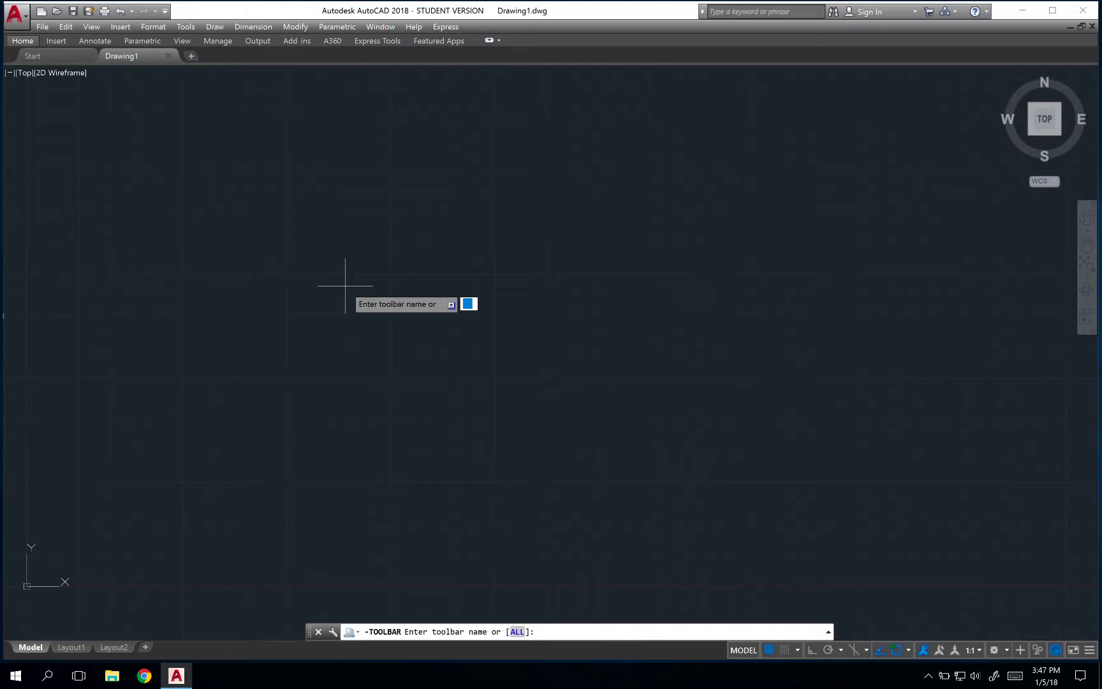
{"action": "type", "text": "viewports"}
{"action": "key", "text": "Return"}
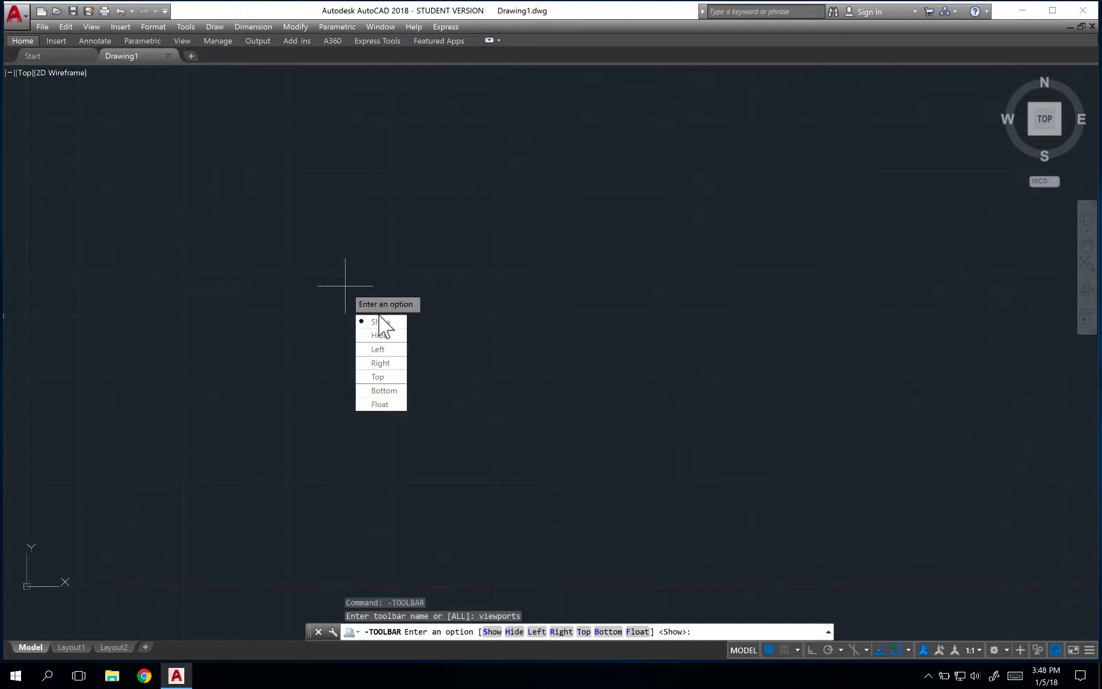
{"action": "type", "text": "S"}
{"action": "key", "text": "Return"}
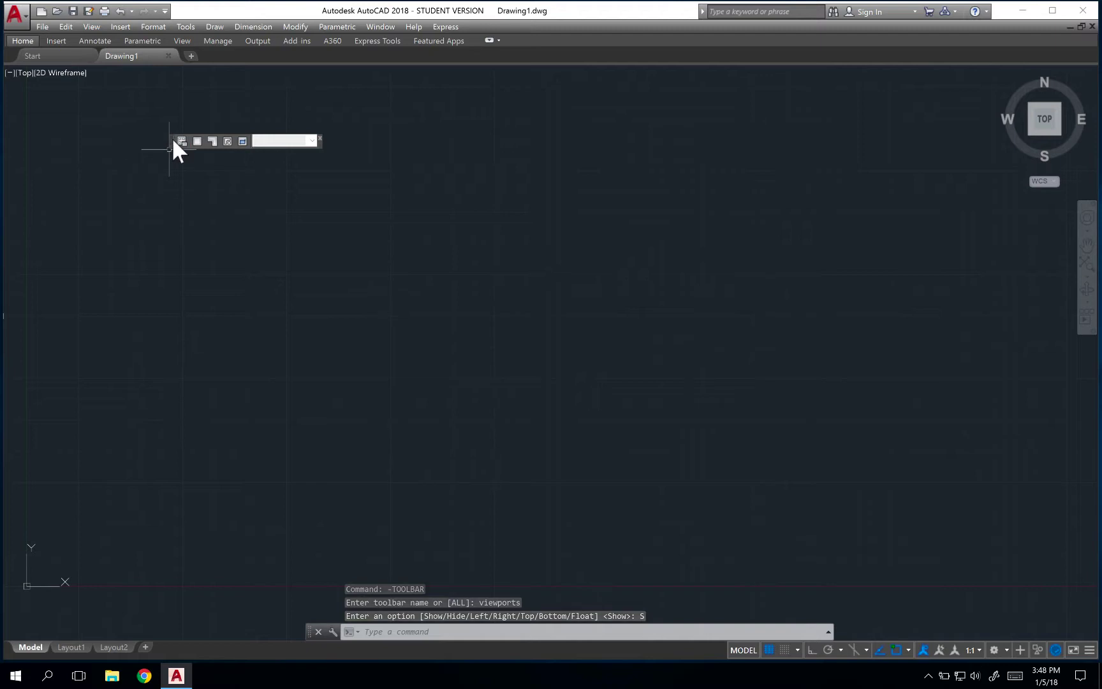
{"action": "mouse_move", "coordinate": [178, 143]}
{"action": "left_mouse_down"}
{"action": "mouse_move", "coordinate": [327, 119]}
{"action": "mouse_move", "coordinate": [360, 97]}
{"action": "mouse_move", "coordinate": [371, 71]}
{"action": "left_mouse_up"}
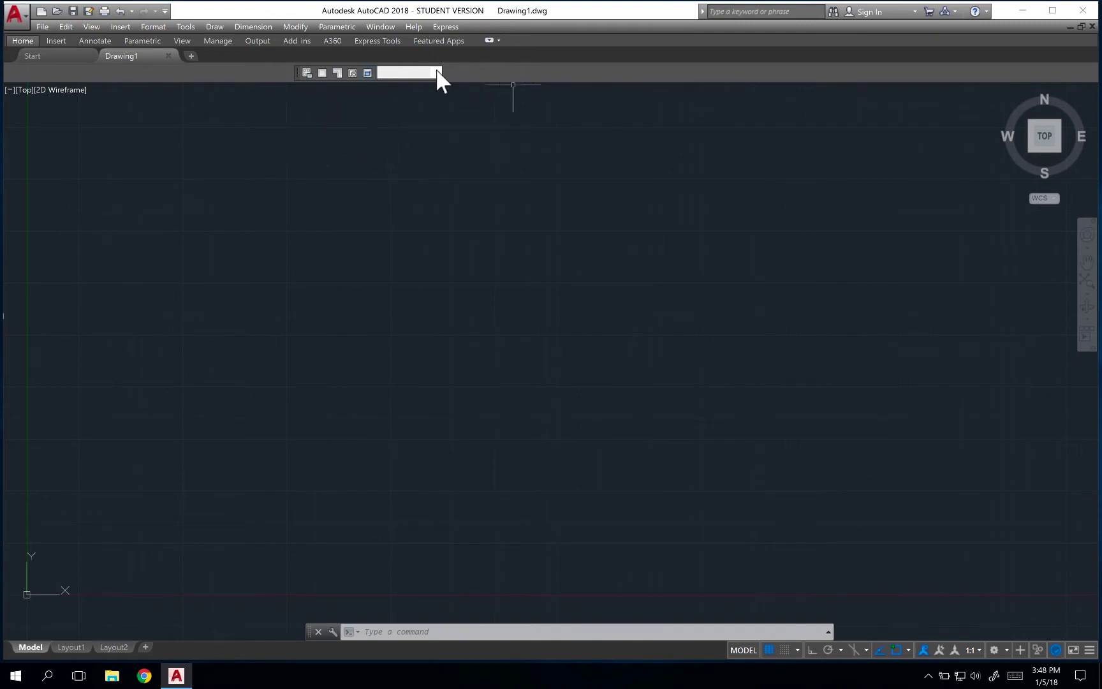
Display the AutoCAD Layers toolbar and shift the docked Viewports toolbar farther along the row to leave space between them
{"action": "right_click", "coordinate": [518, 74]}
{"action": "mouse_move", "coordinate": [542, 79]}
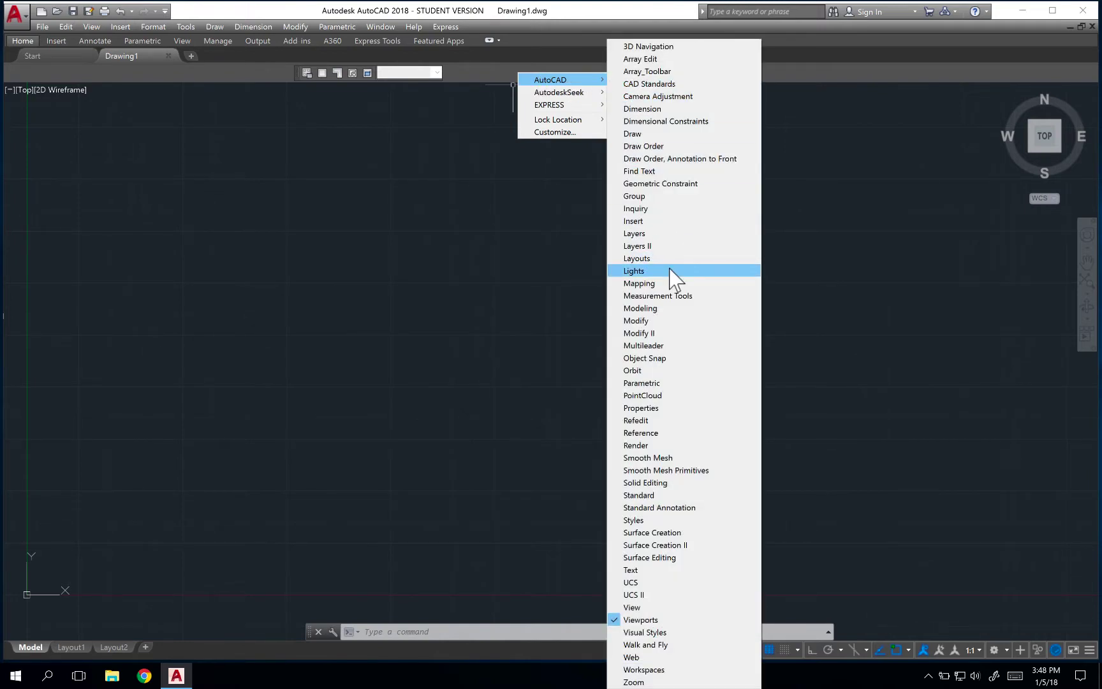
{"action": "left_click", "coordinate": [664, 234]}
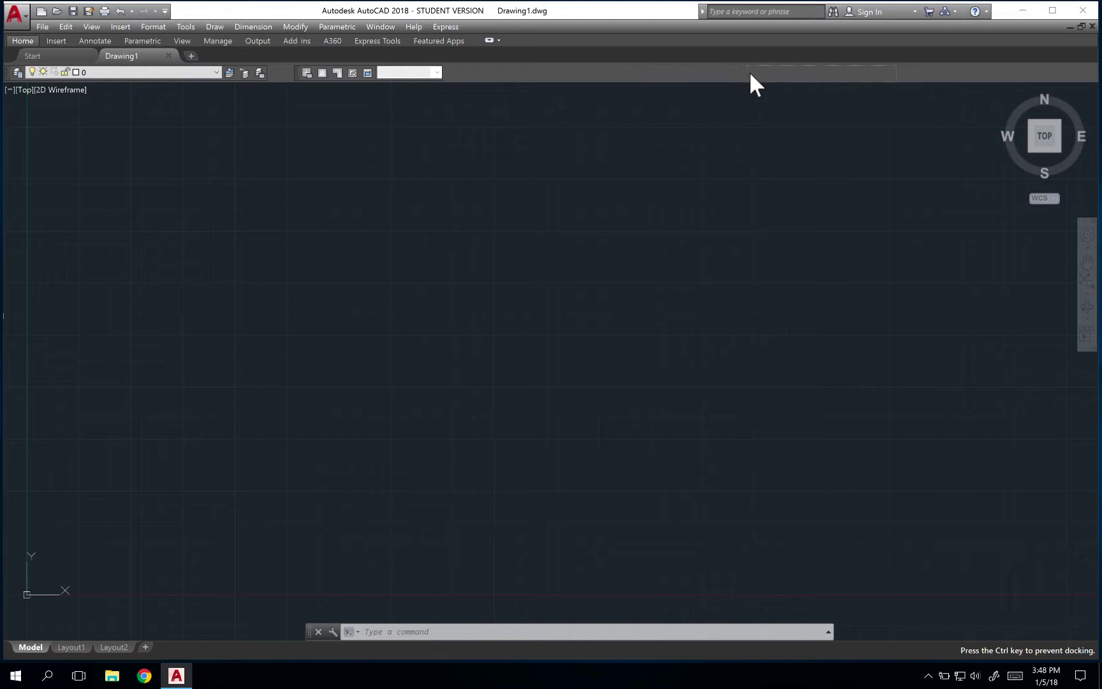
{"action": "left_click_drag", "start_coordinate": [751, 75], "coordinate": [750, 75]}
Display the Properties toolbar, dock it beside the Layers toolbar, and place the Viewports toolbar directly after it
{"action": "right_click", "coordinate": [659, 72]}
{"action": "mouse_move", "coordinate": [679, 79]}
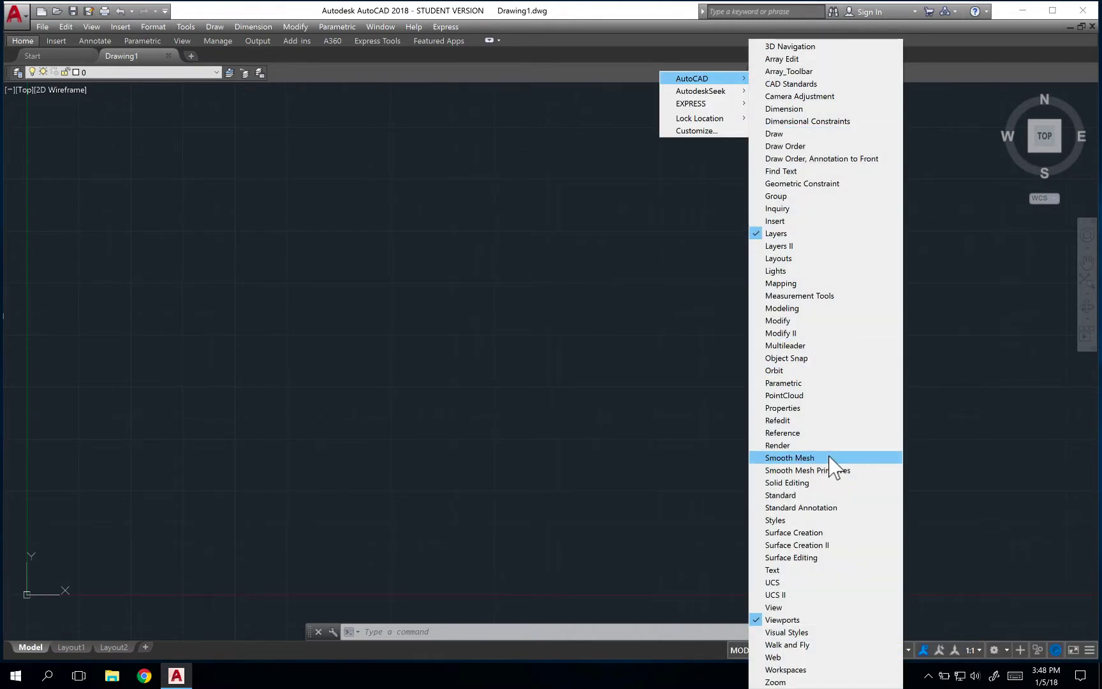
{"action": "left_click", "coordinate": [804, 407]}
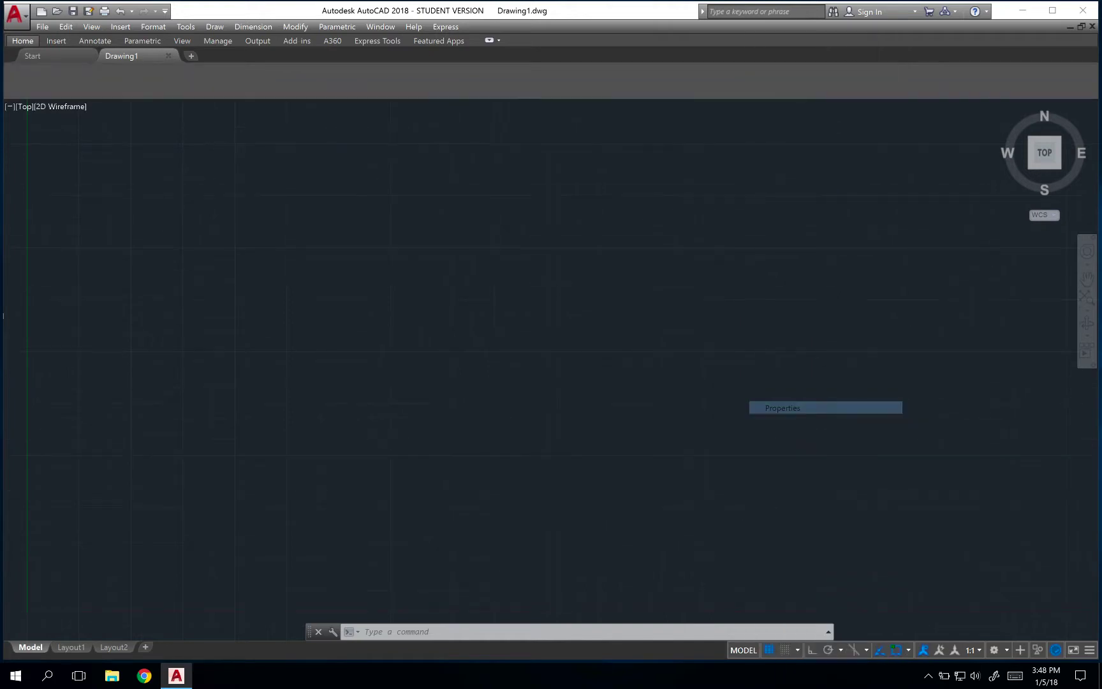
{"action": "left_click_drag", "start_coordinate": [5, 86], "coordinate": [276, 74]}
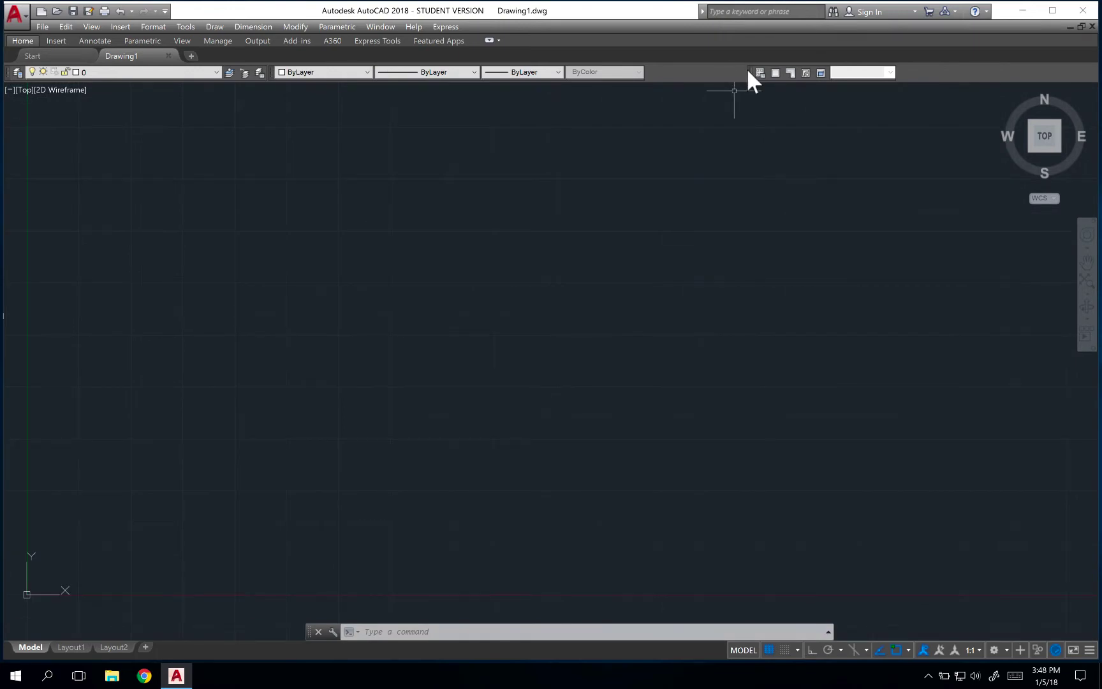
{"action": "left_click_drag", "start_coordinate": [748, 71], "coordinate": [652, 72]}
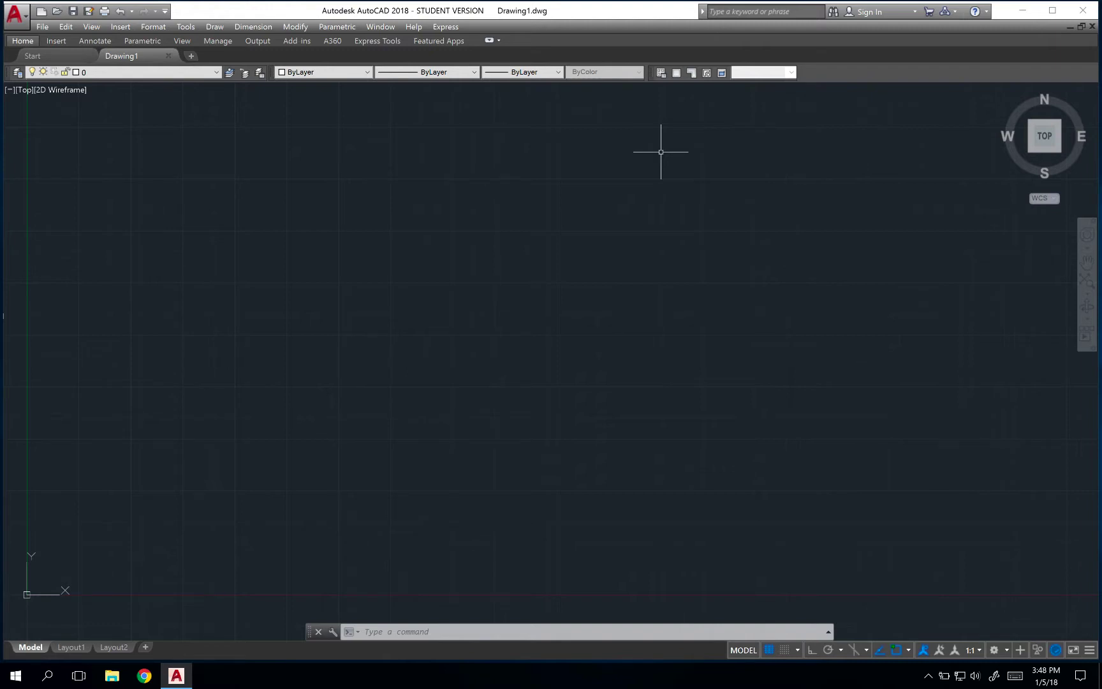
Open the Layer Properties Manager with LA, float it, and dock it along the left side of the drawing area
{"action": "type", "text": "LA"}
{"action": "key", "text": "Return"}
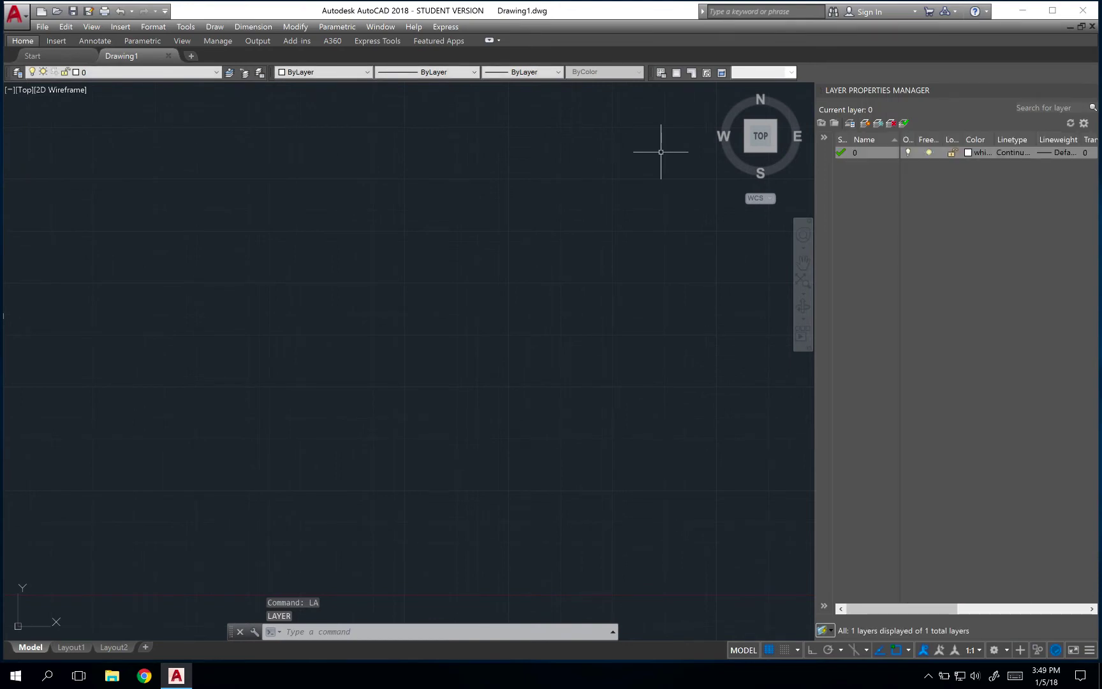
{"action": "left_click_drag", "start_coordinate": [913, 88], "coordinate": [511, 169]}
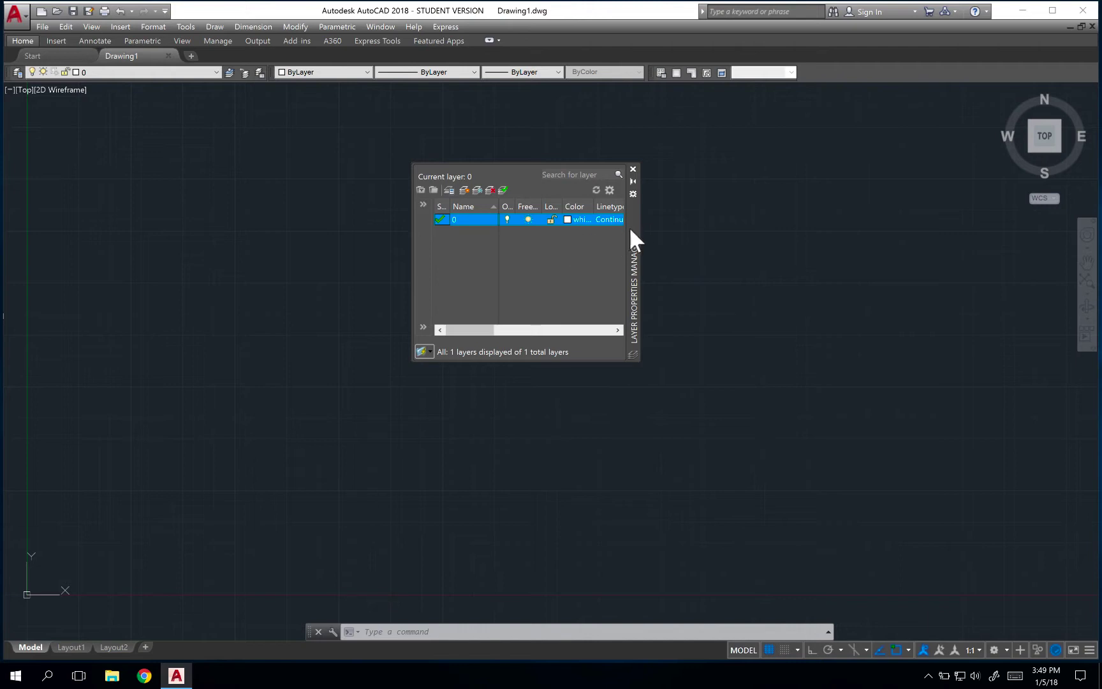
{"action": "mouse_move", "coordinate": [630, 231]}
{"action": "left_mouse_down"}
{"action": "mouse_move", "coordinate": [342, 271]}
{"action": "mouse_move", "coordinate": [393, 289]}
{"action": "mouse_move", "coordinate": [3, 280]}
{"action": "left_mouse_up"}
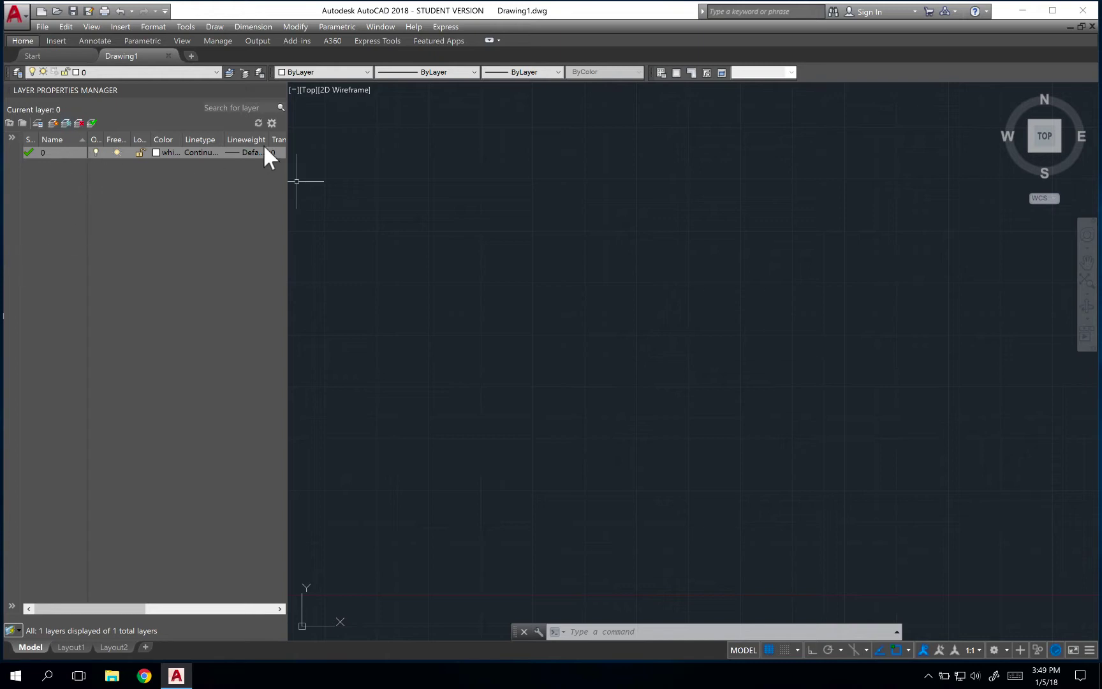
Collapse the docked Layer Properties Manager to a strip, reveal it again, and close it
{"action": "mouse_move", "coordinate": [263, 96]}
{"action": "left_click", "coordinate": [266, 89]}
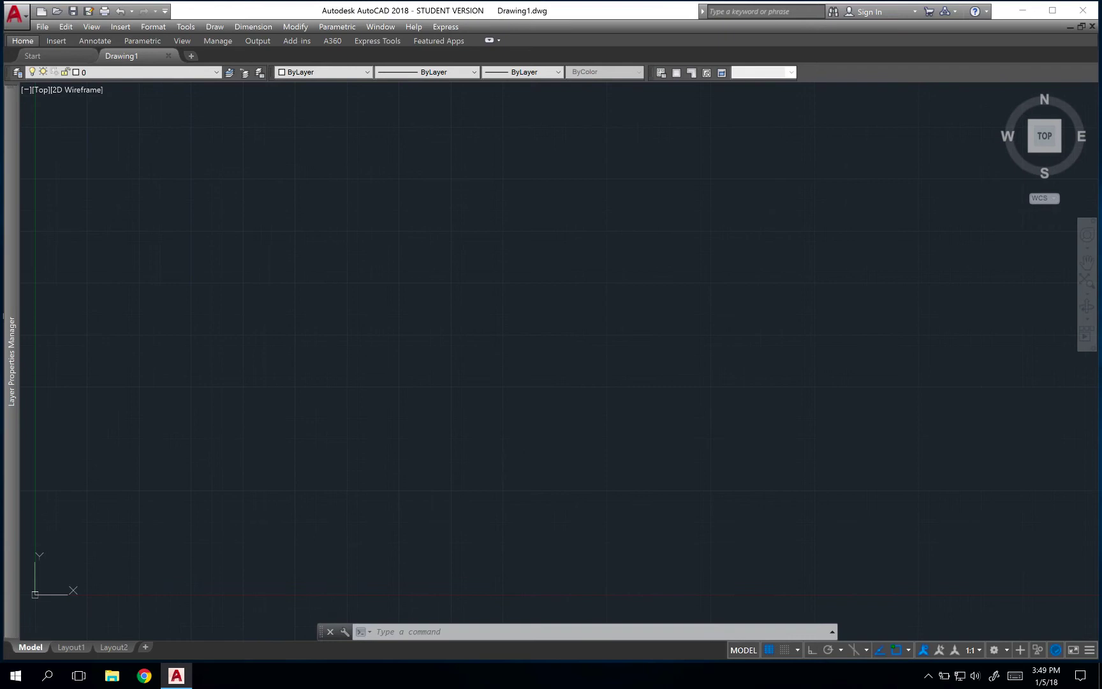
{"action": "mouse_move", "coordinate": [8, 197]}
{"action": "mouse_move", "coordinate": [13, 153]}
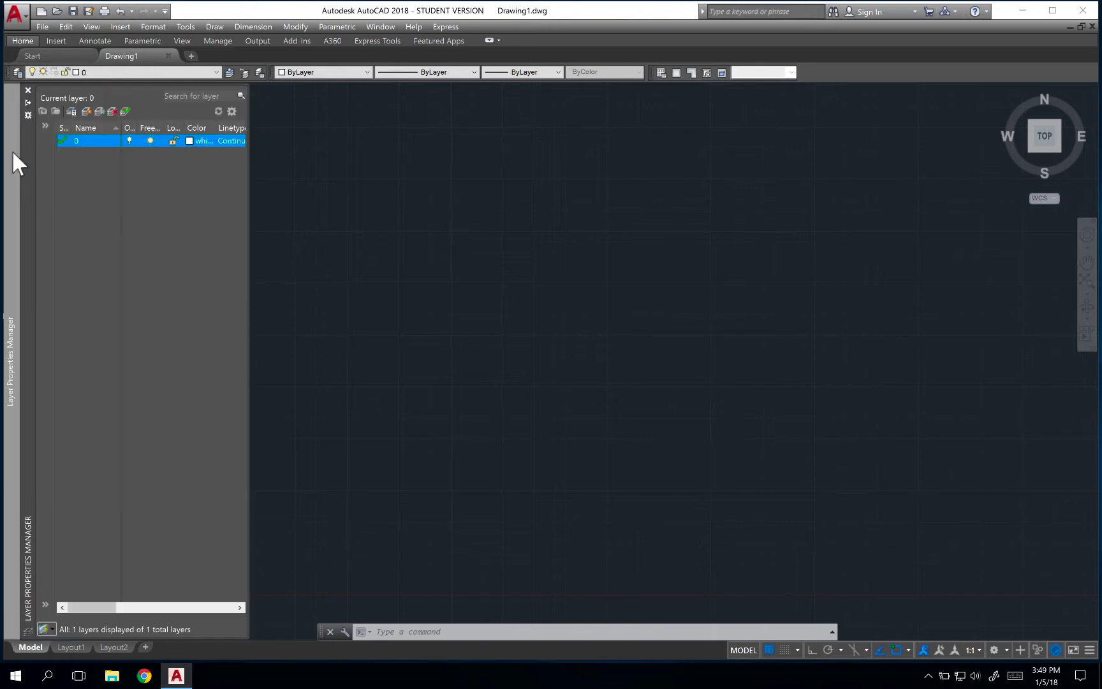
{"action": "left_click", "coordinate": [27, 91]}
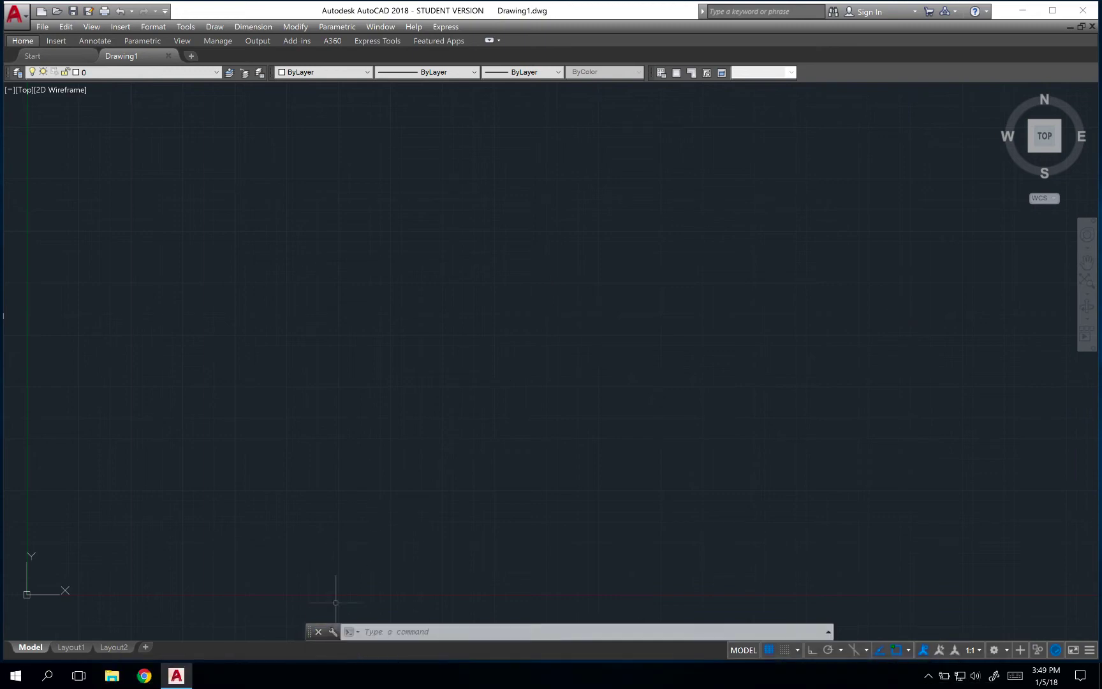
Dock the floating command line across the full width below the drawing area
{"action": "mouse_move", "coordinate": [307, 630]}
{"action": "left_mouse_down"}
{"action": "mouse_move", "coordinate": [147, 617]}
{"action": "mouse_move", "coordinate": [142, 634]}
{"action": "mouse_move", "coordinate": [185, 582]}
{"action": "left_mouse_up"}
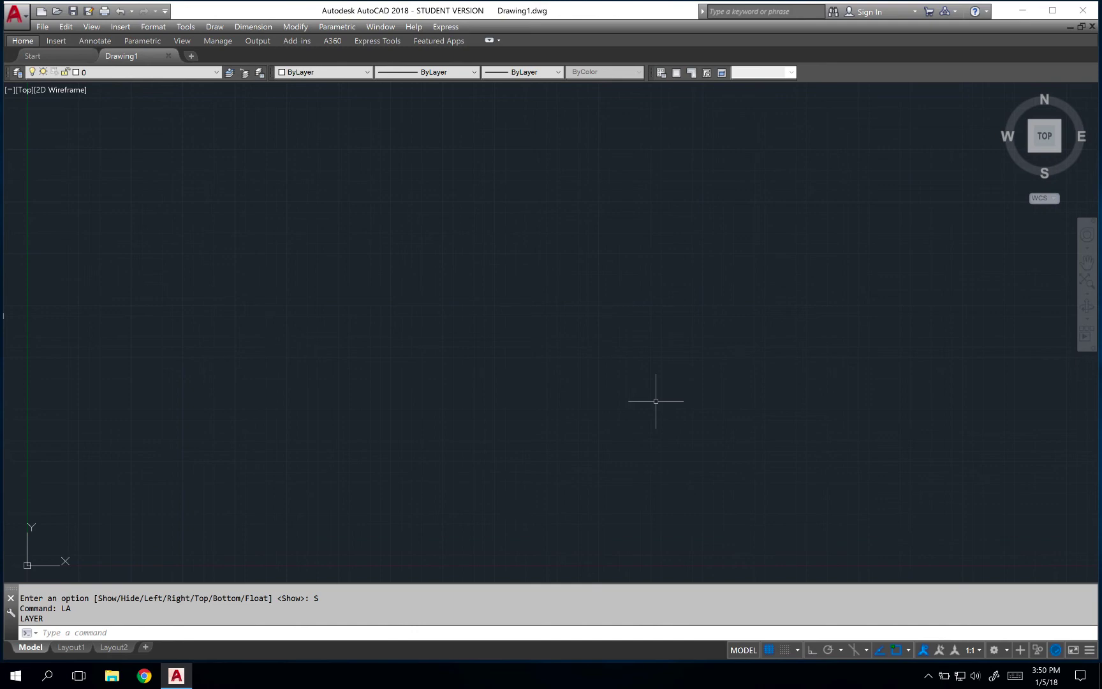
Set the crosshair size to 100 in the display options and apply the change
{"action": "type", "text": "op"}
{"action": "key", "text": "Return"}
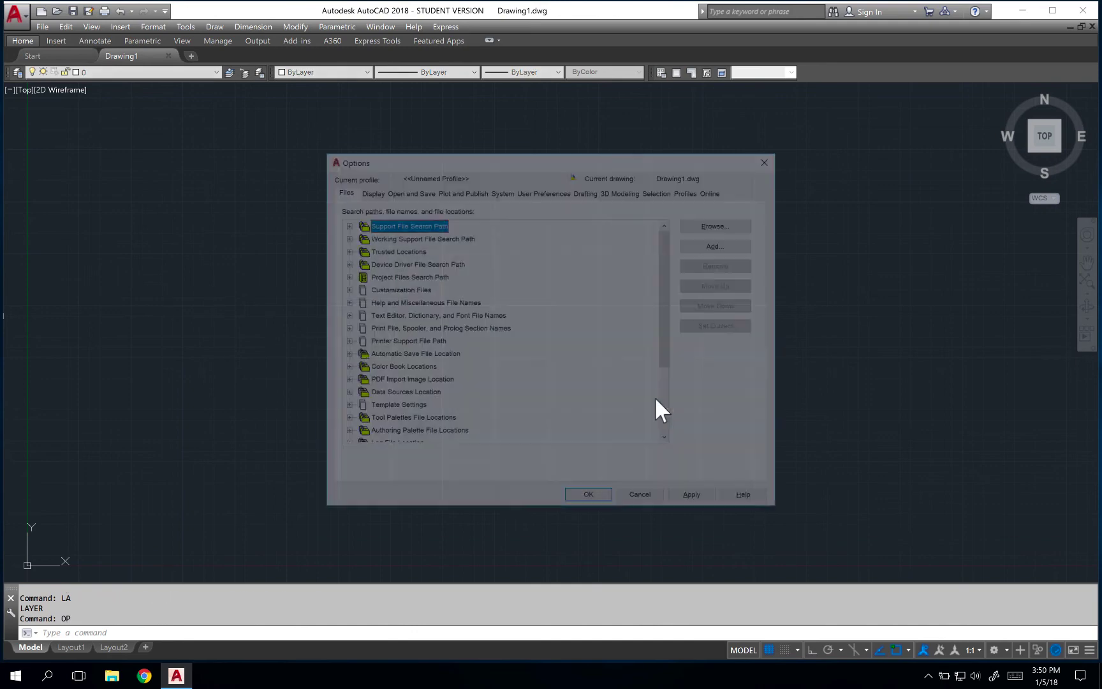
{"action": "left_click", "coordinate": [370, 190]}
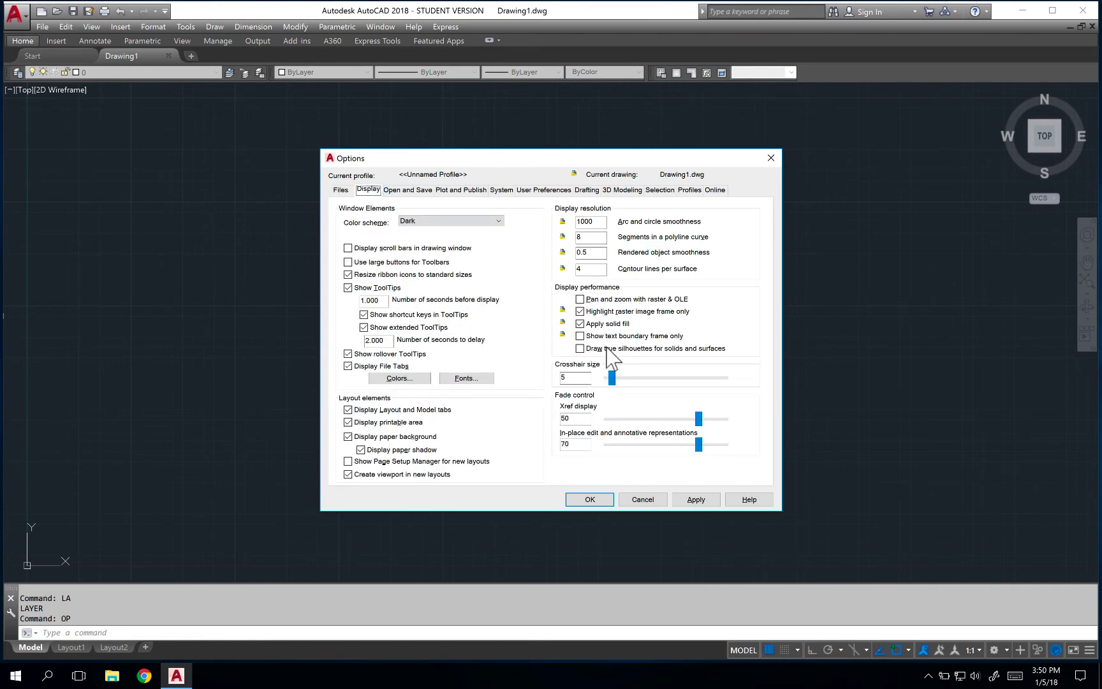
{"action": "left_click_drag", "start_coordinate": [612, 377], "coordinate": [753, 386]}
{"action": "left_click", "coordinate": [590, 500]}
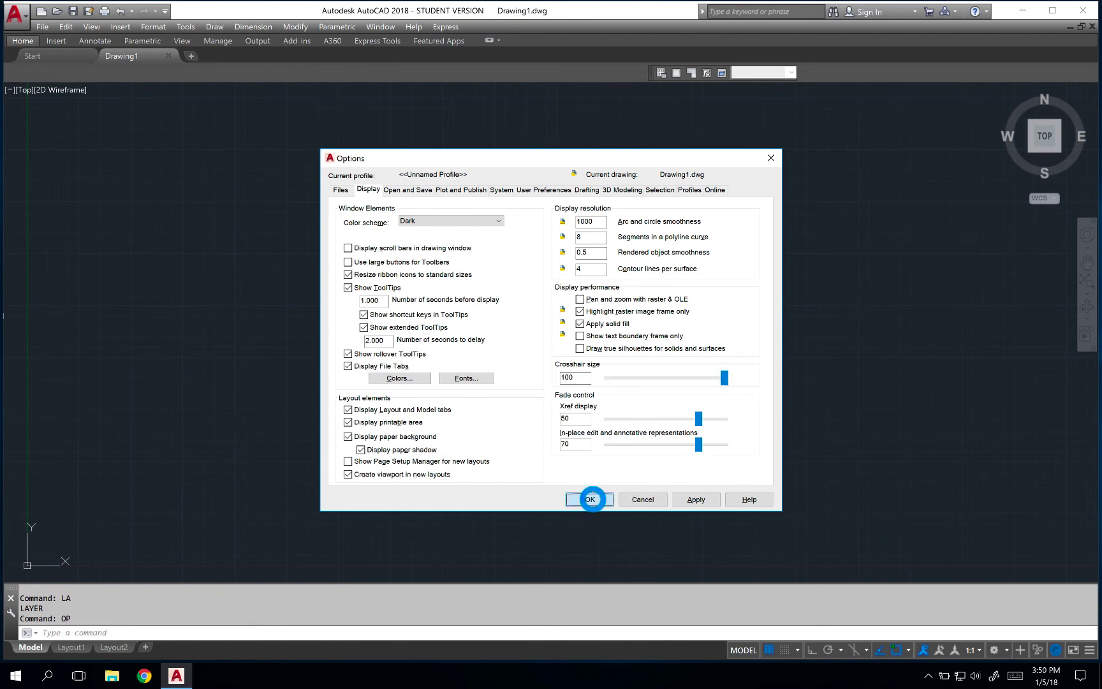